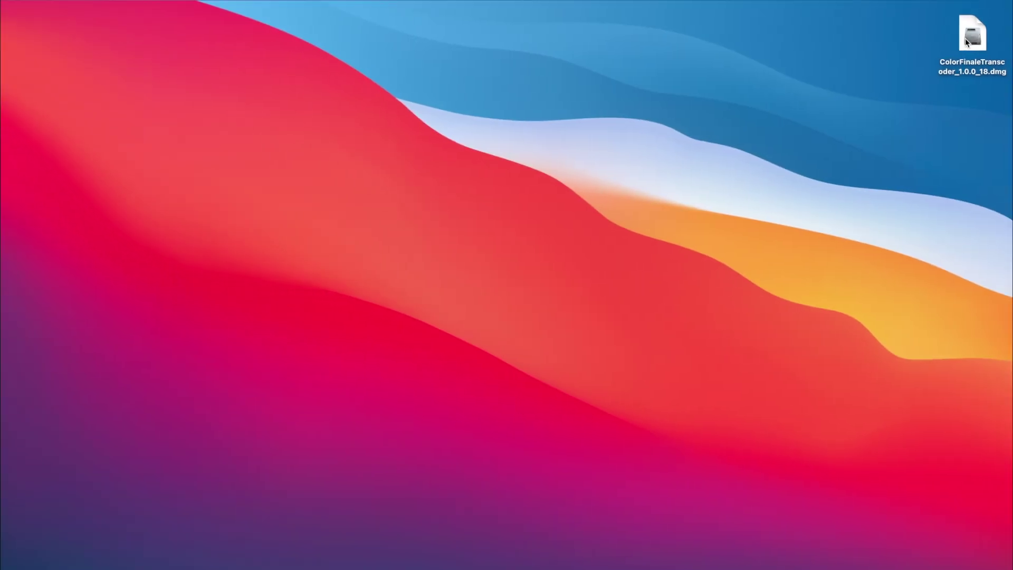
Step: Accept the installer's licence agreement and move Color Finale Transcoder into the Applications folder
double_click(964, 38)
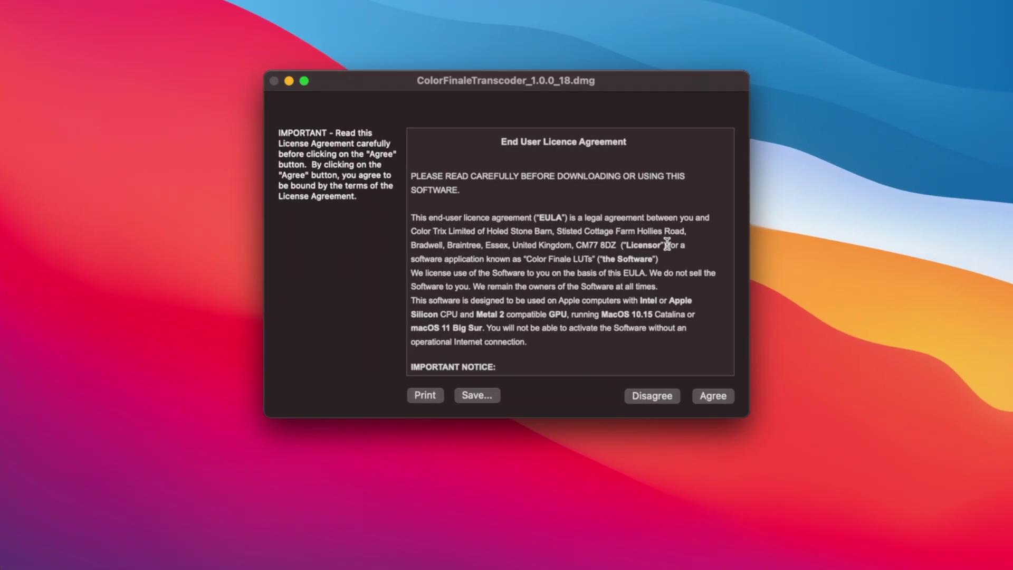
scroll(633, 227, down, 20)
scroll(723, 285, down, 20)
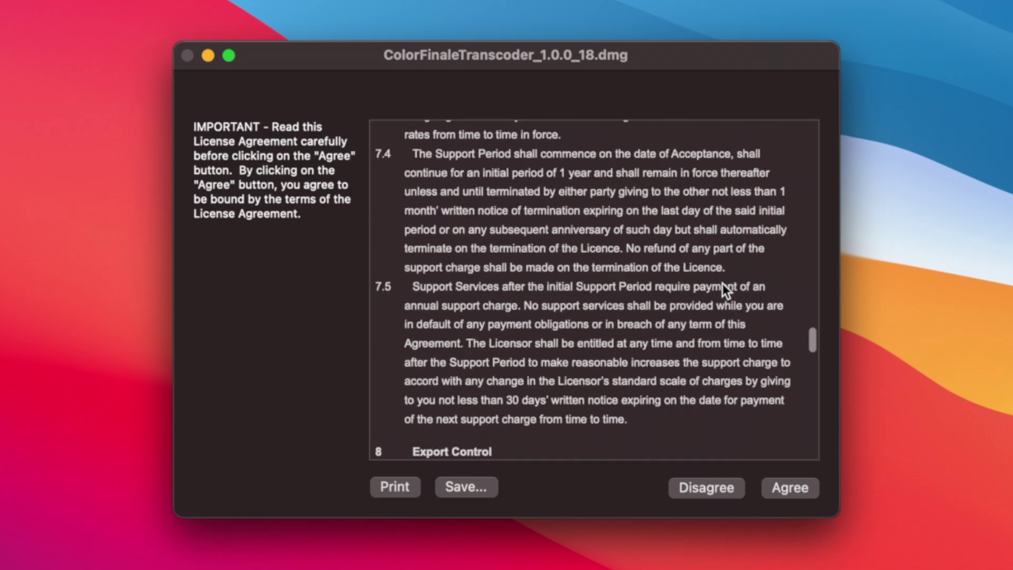
click(790, 487)
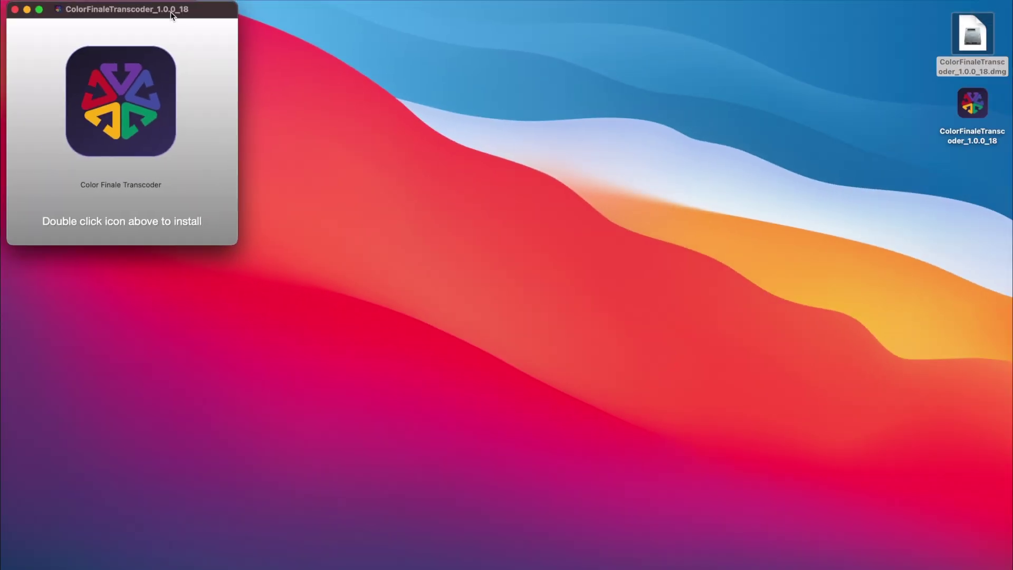
drag(170, 11, 536, 150)
click(483, 251)
double_click(483, 251)
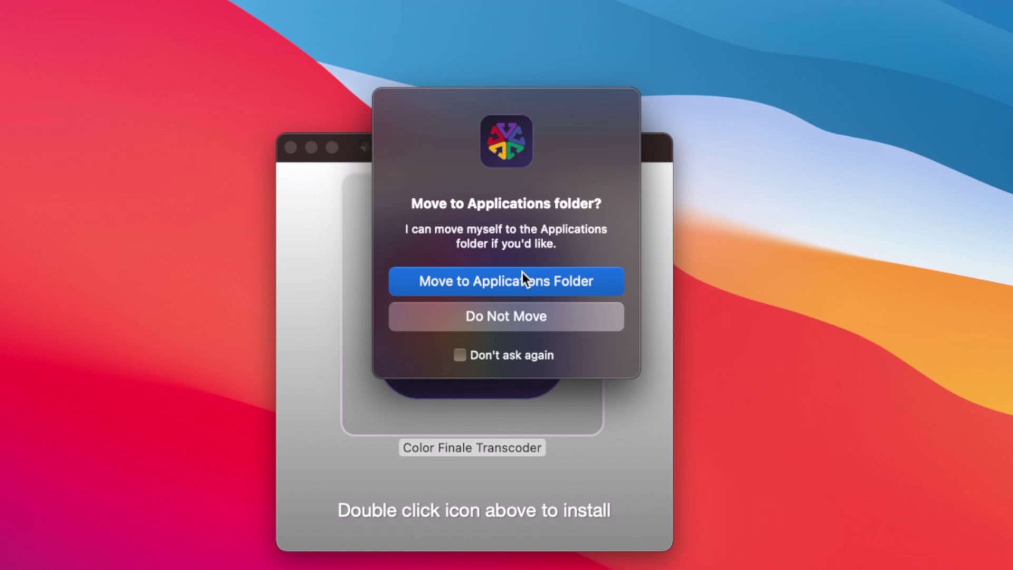
click(522, 273)
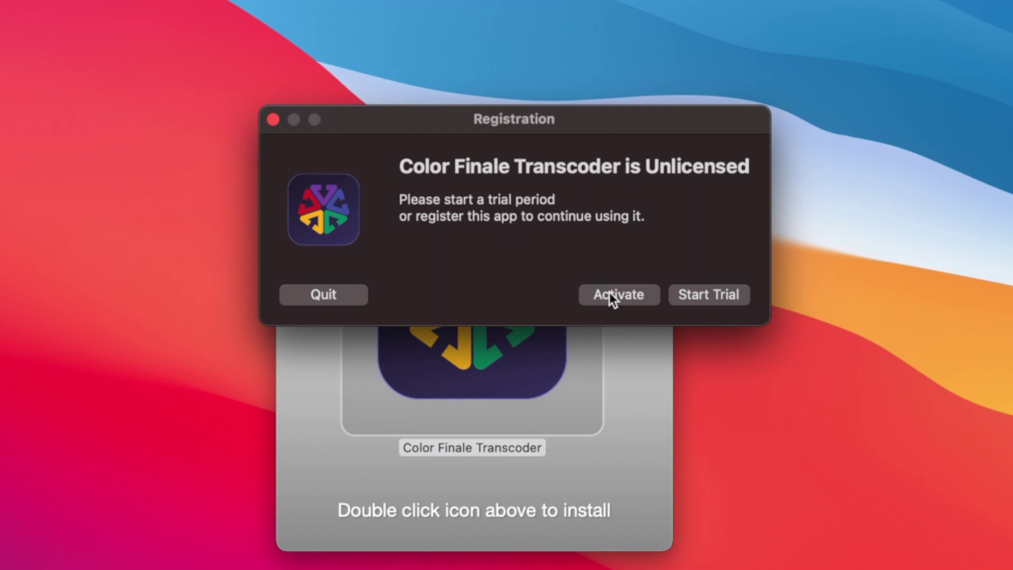
Step: Paste the activation code and confirm the licence activation
click(609, 293)
key(super+v)
click(693, 407)
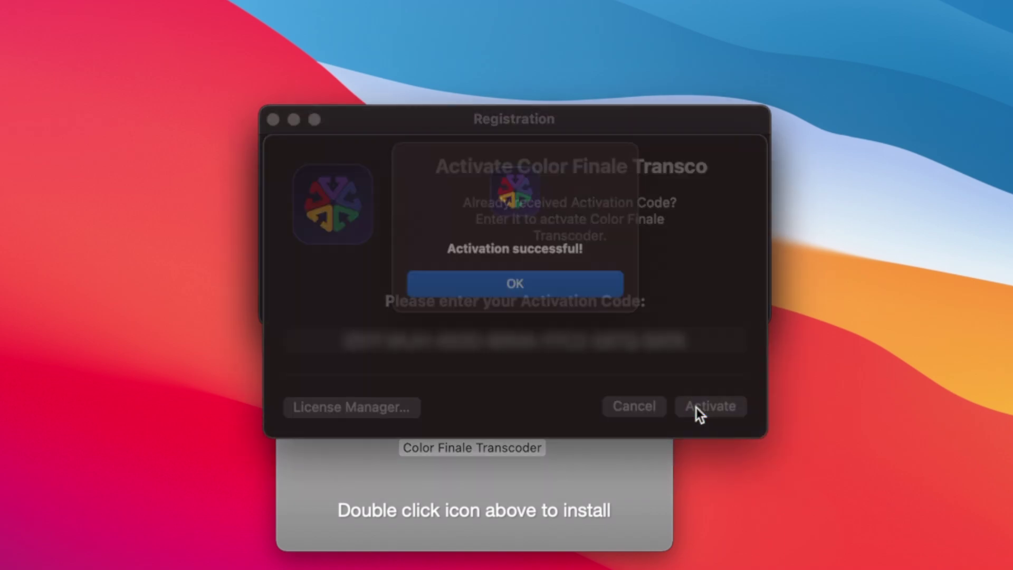
click(581, 290)
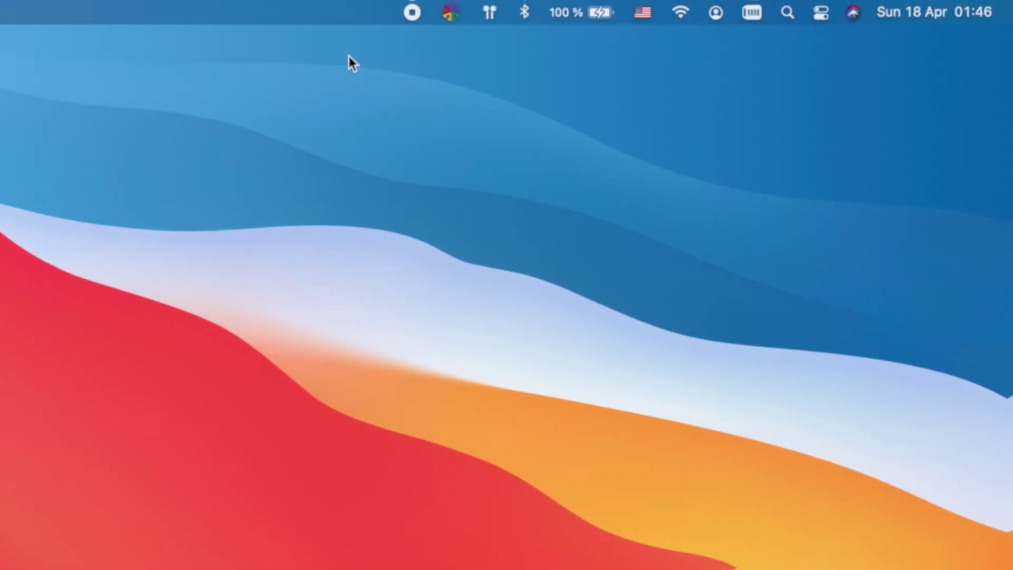
Step: Launch the Transcoder extension from Final Cut Pro's Workflow Extensions list
click(457, 13)
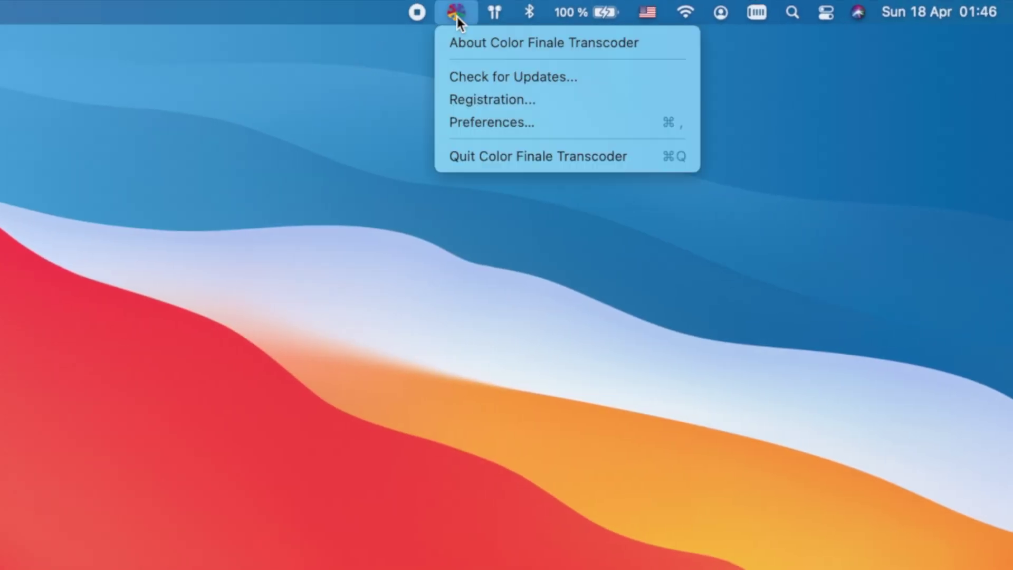
click(457, 17)
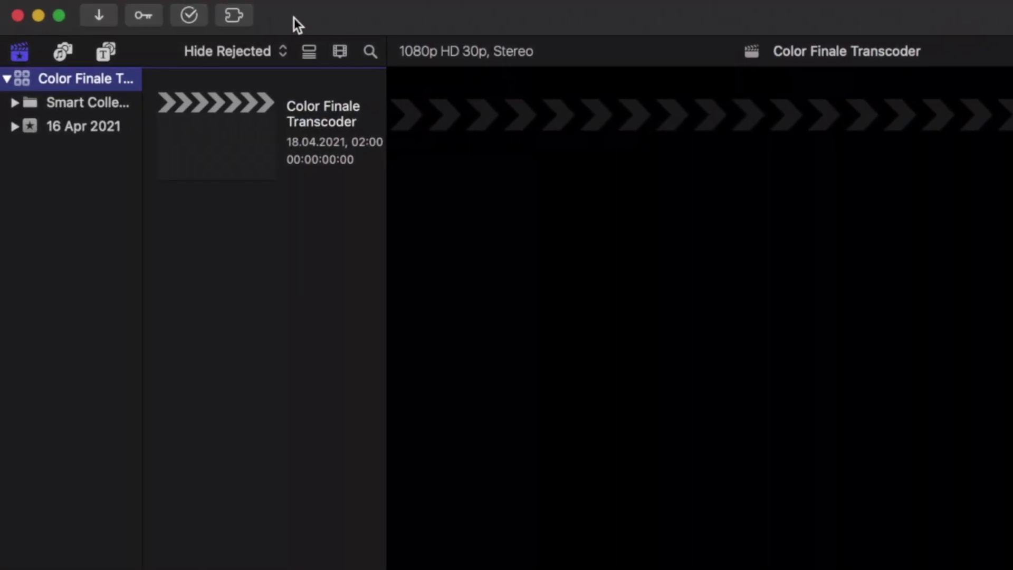
click(247, 19)
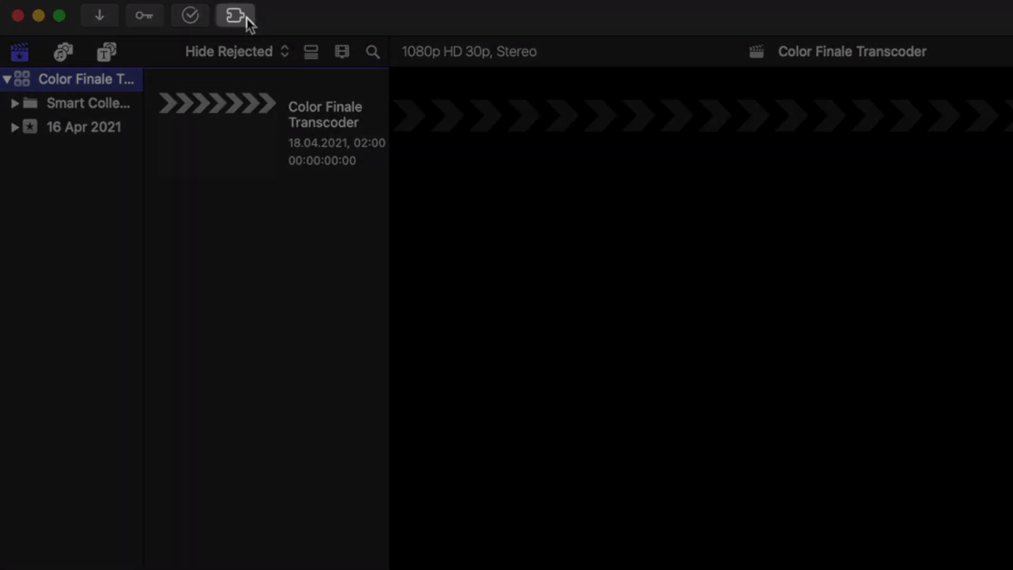
click(246, 17)
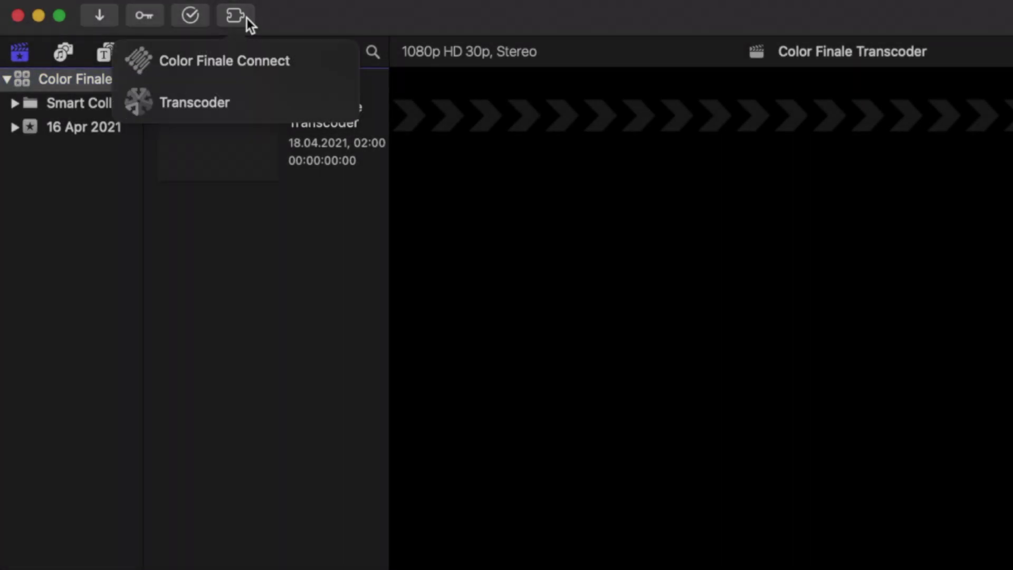
click(266, 95)
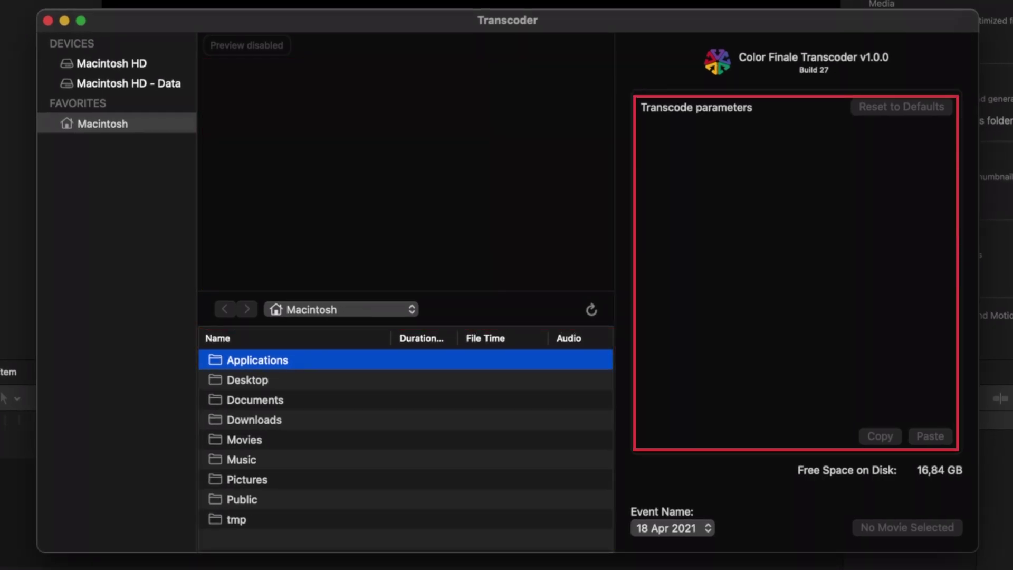
Step: Add the Desktop's ARRIRAW, BRAW and CinemaDNG folders to Favorites, then browse the BRAW favourite
click(258, 378)
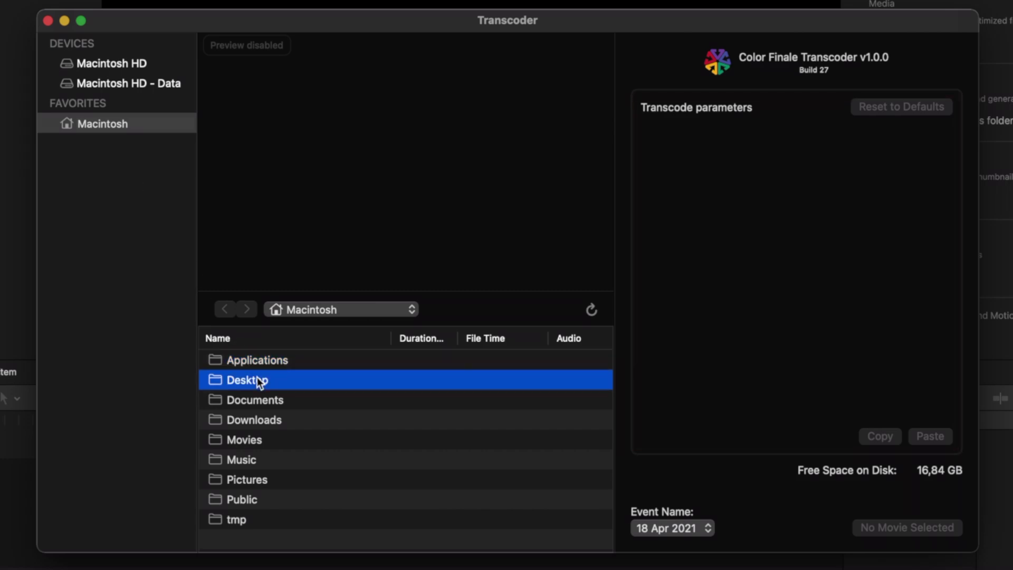
double_click(258, 378)
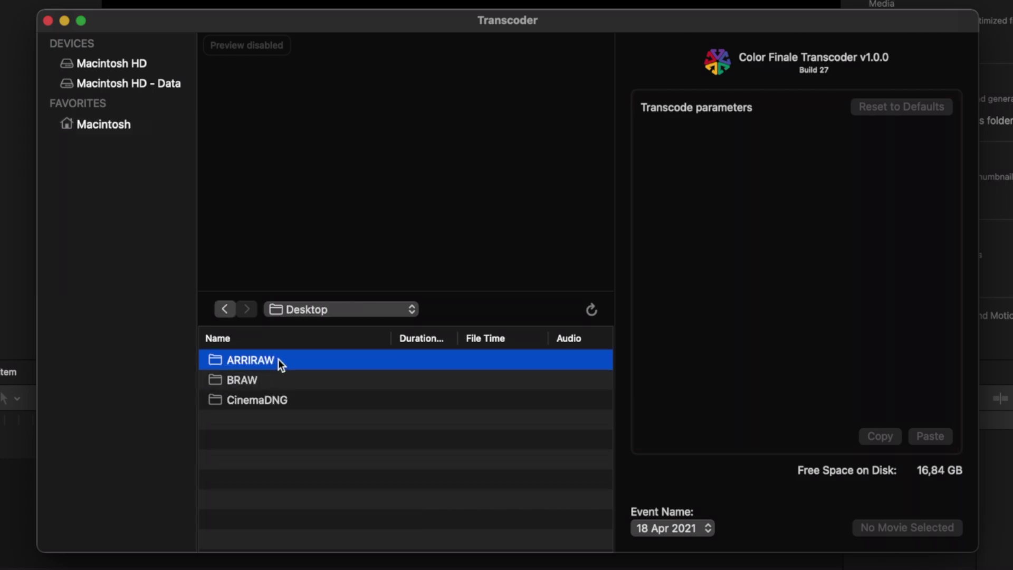
drag(278, 360, 189, 106)
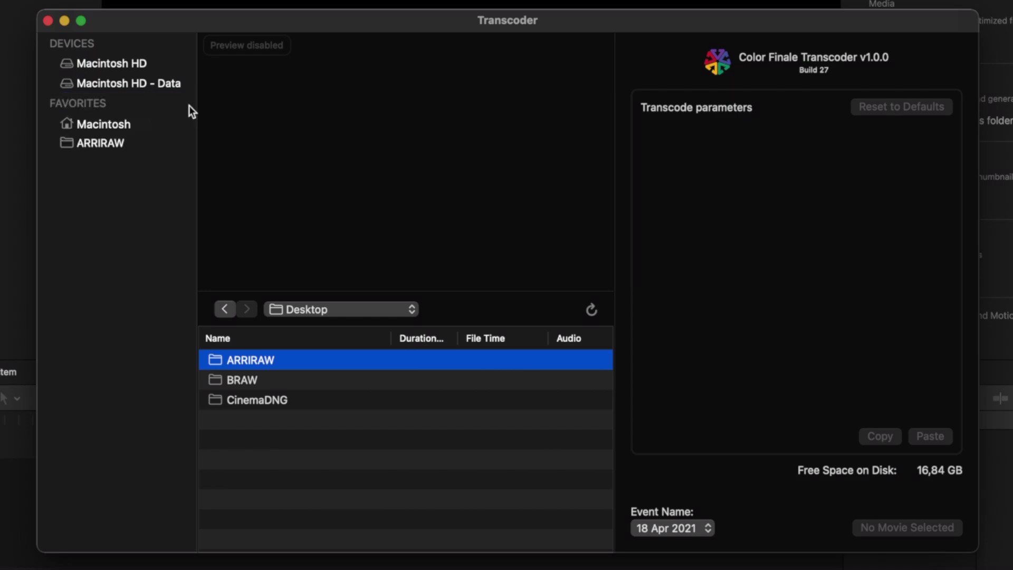
click(289, 381)
drag(288, 385, 180, 107)
click(259, 402)
drag(258, 400, 176, 108)
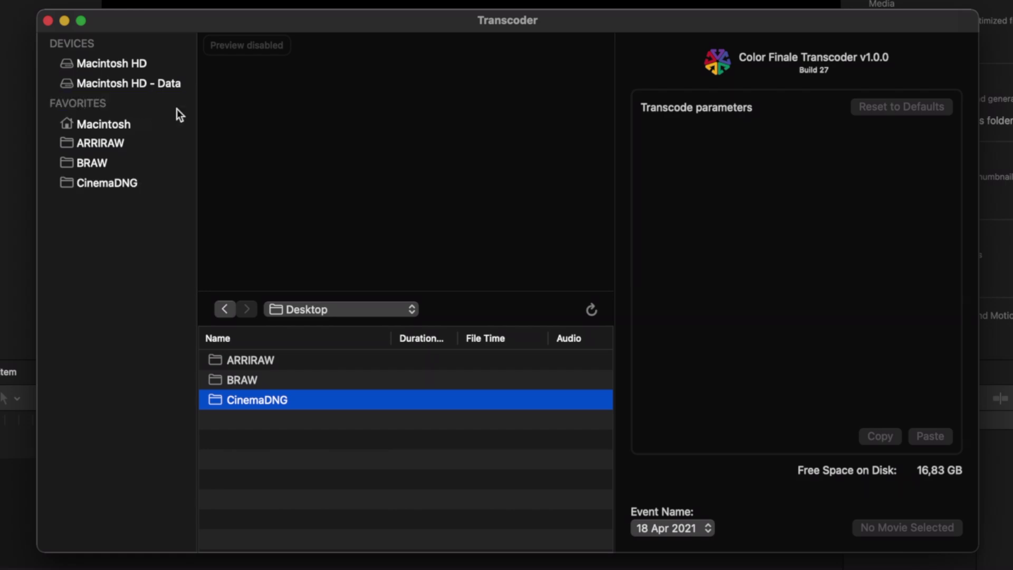
click(157, 159)
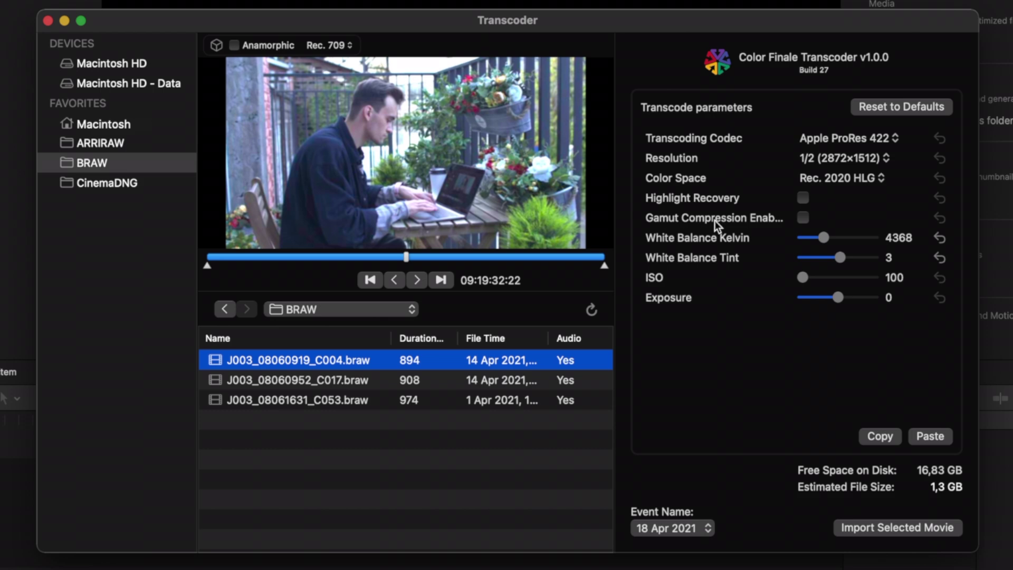
Step: Keep ProRes 422 at half resolution 2872x1512, choose Rec. 709 and raise white balance to 4876 K
click(875, 139)
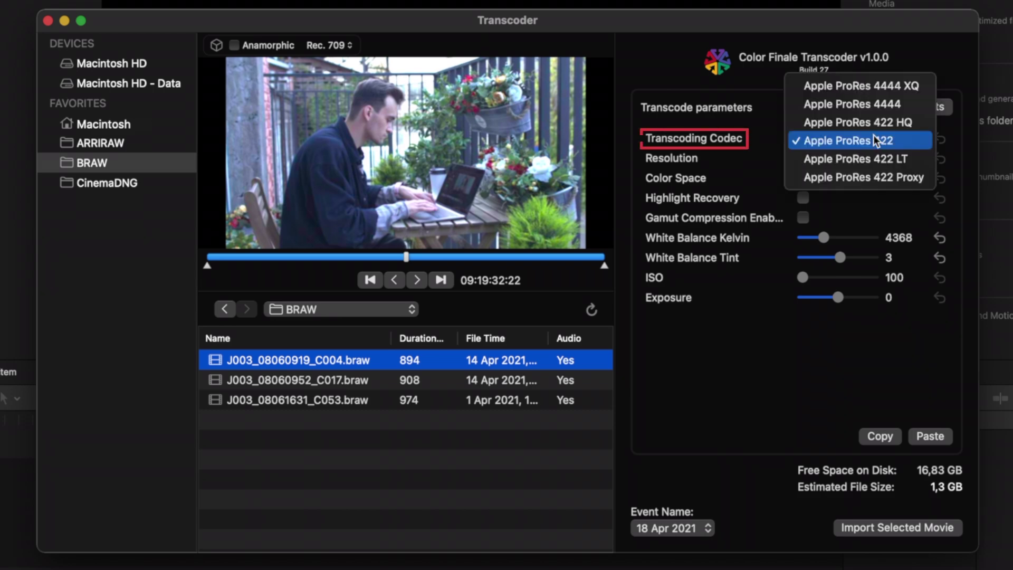
click(919, 141)
click(870, 159)
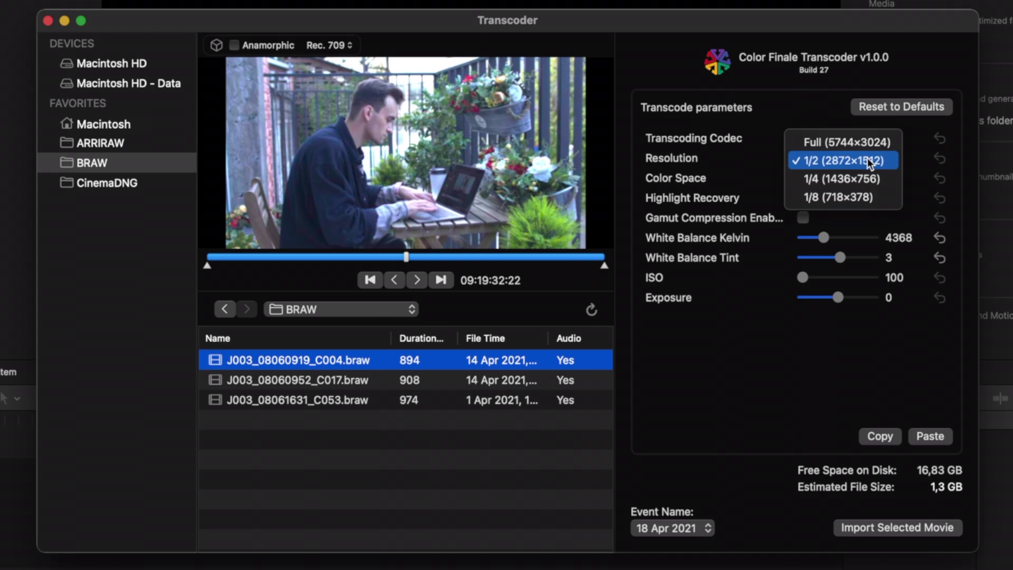
click(895, 163)
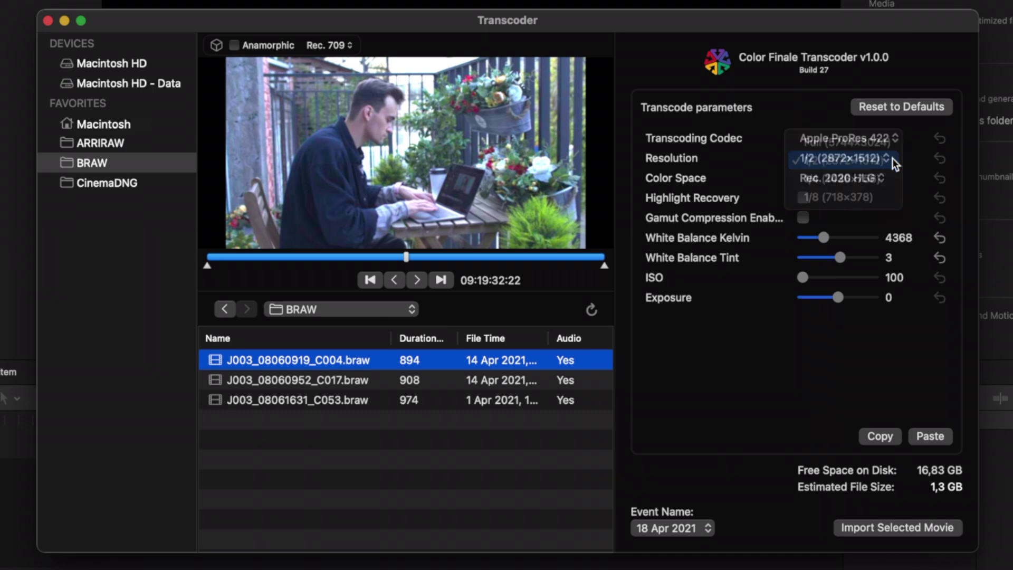
click(869, 181)
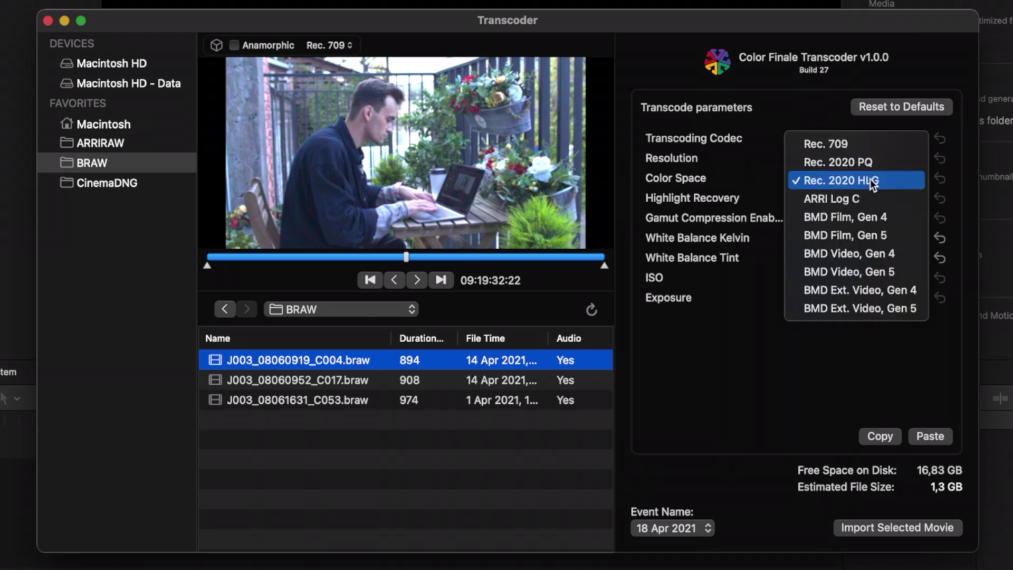
click(902, 146)
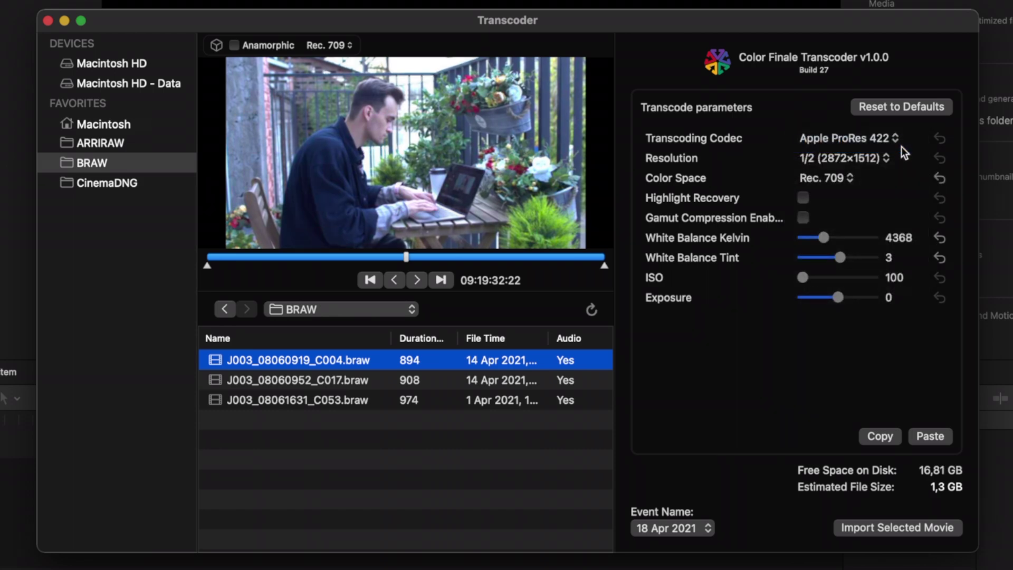
drag(823, 236, 839, 257)
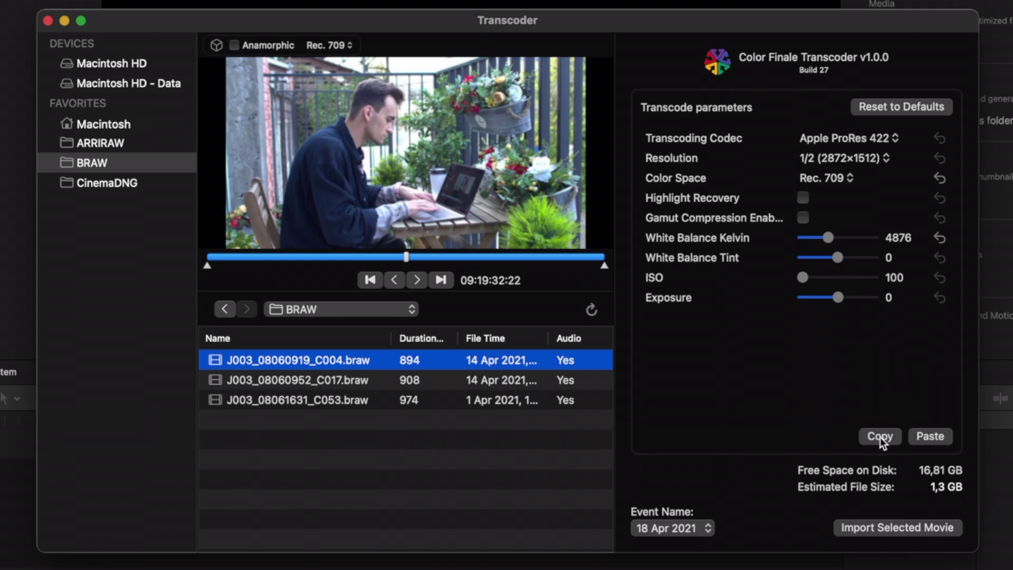
click(571, 401)
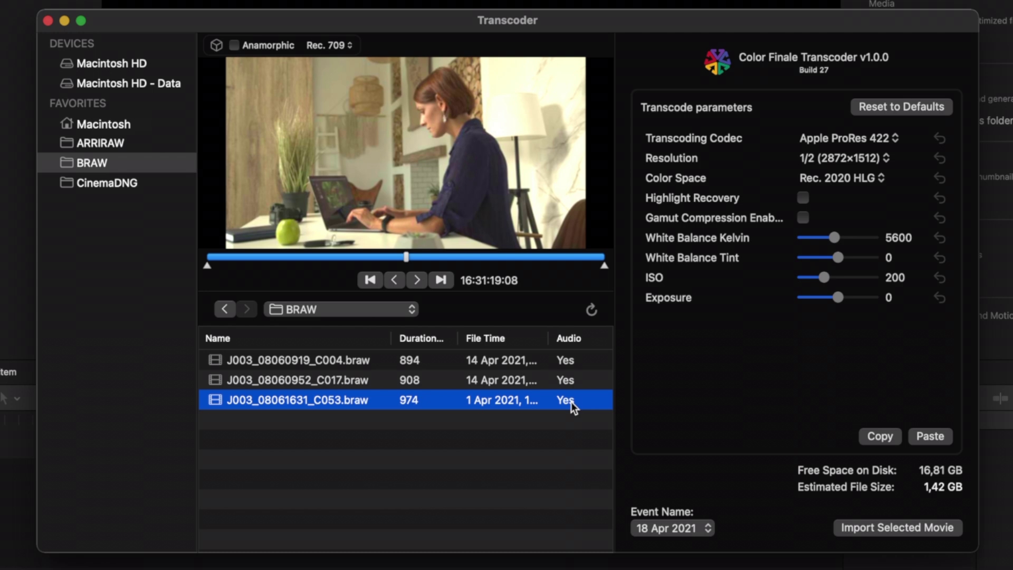
click(929, 436)
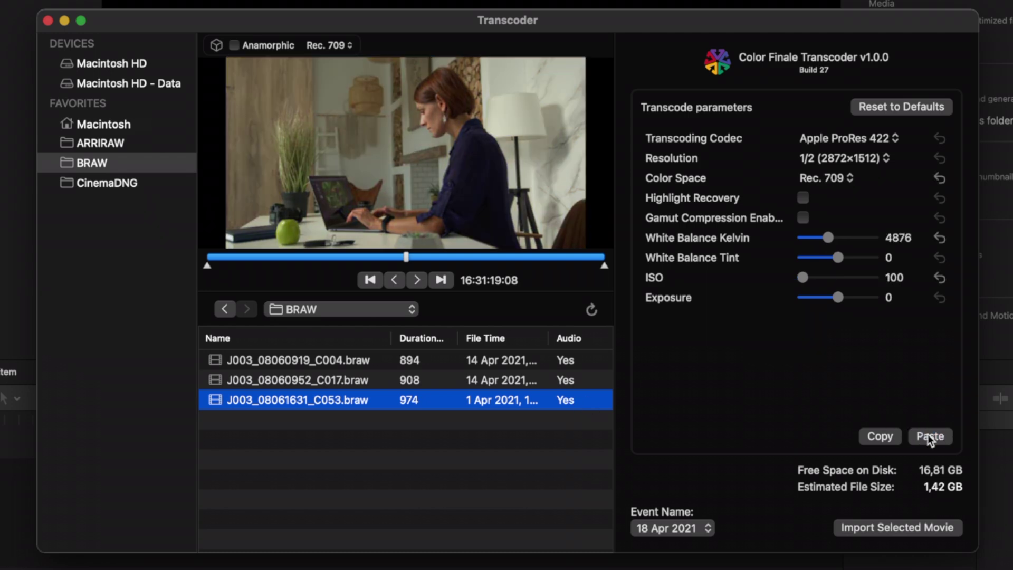
click(910, 106)
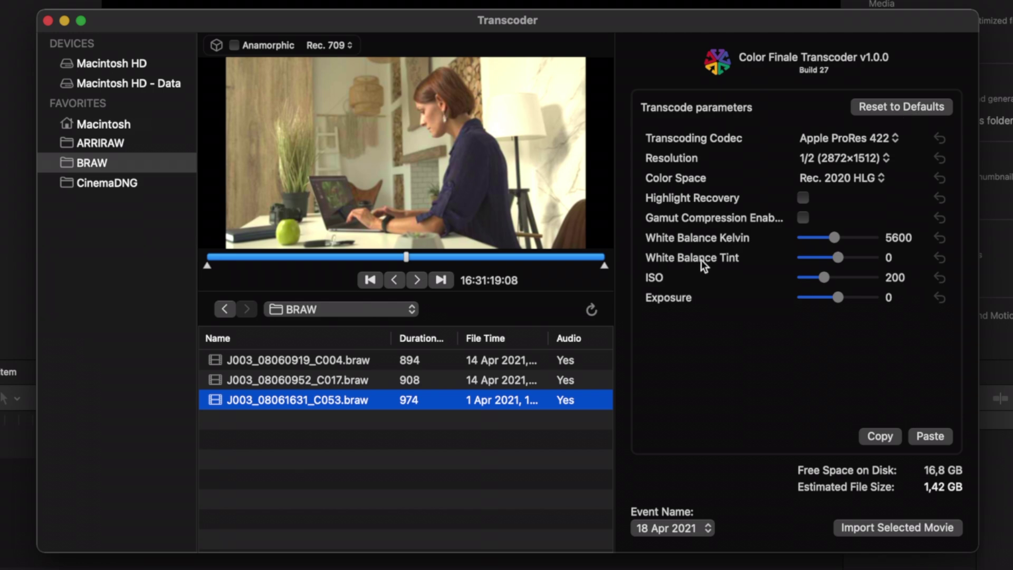
click(574, 382)
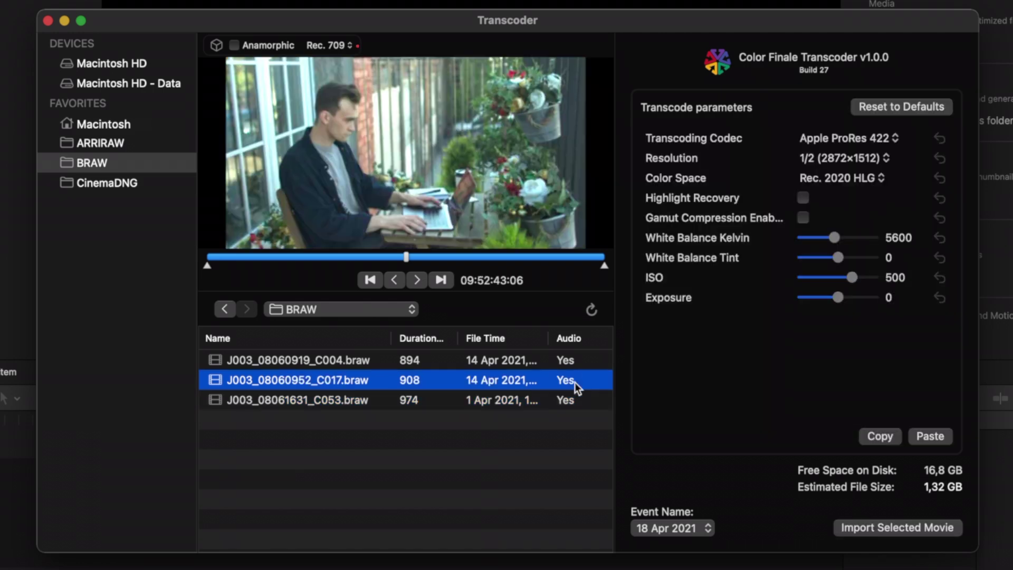
Step: Apply the Blackmagic Film to Rec709 LUT to the preview, then remove it again
click(217, 46)
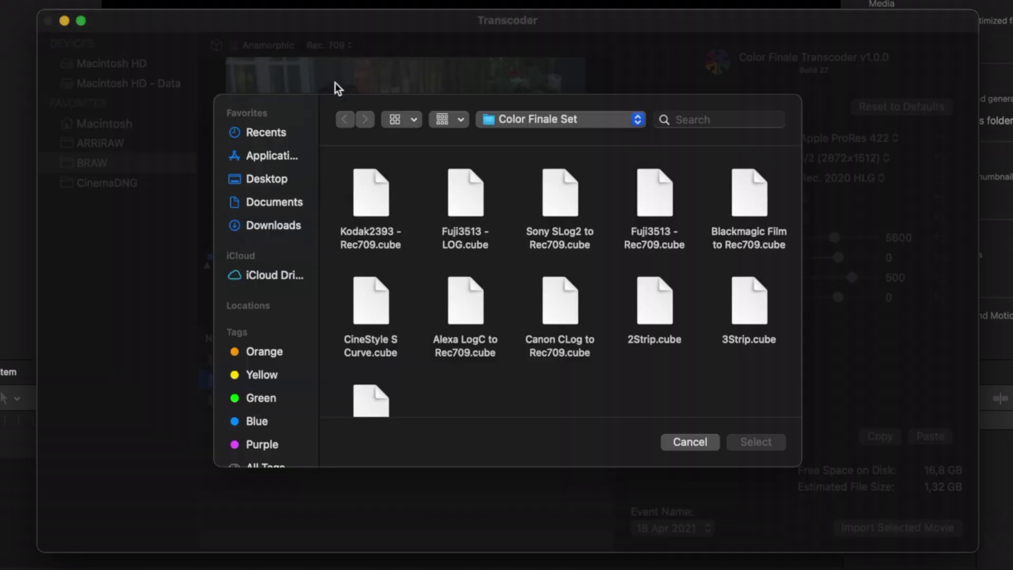
click(749, 206)
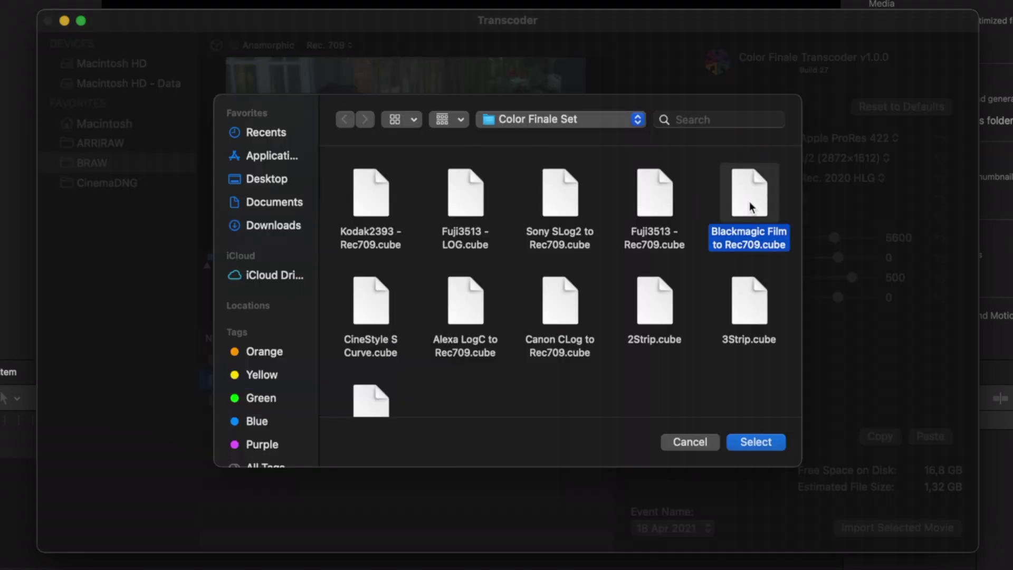
click(764, 439)
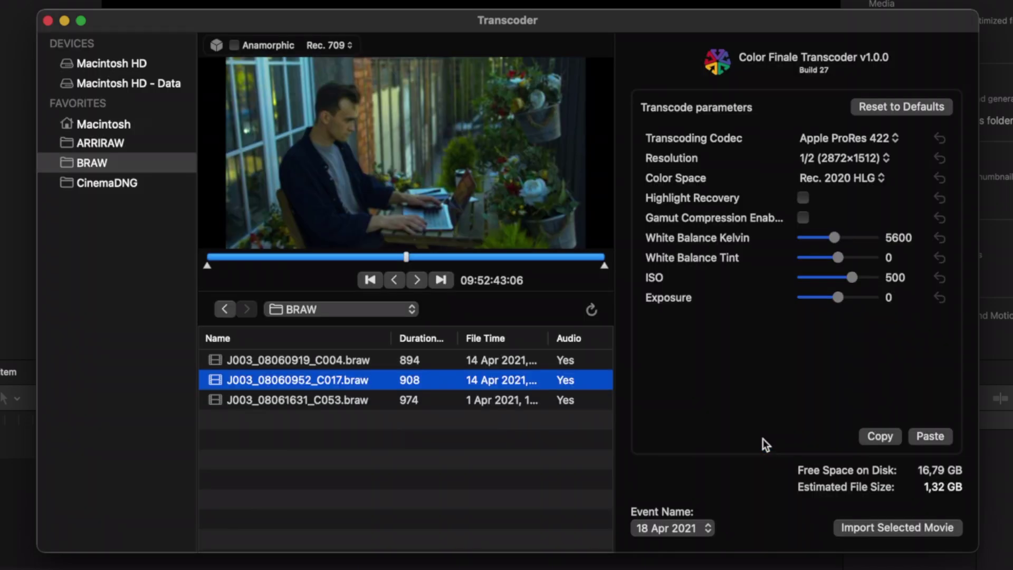
click(216, 46)
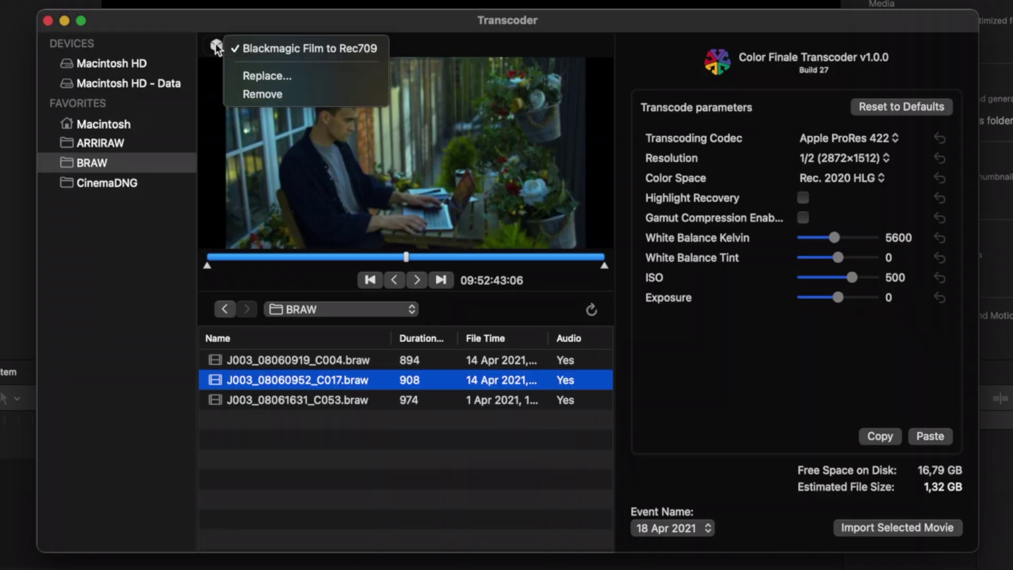
click(263, 94)
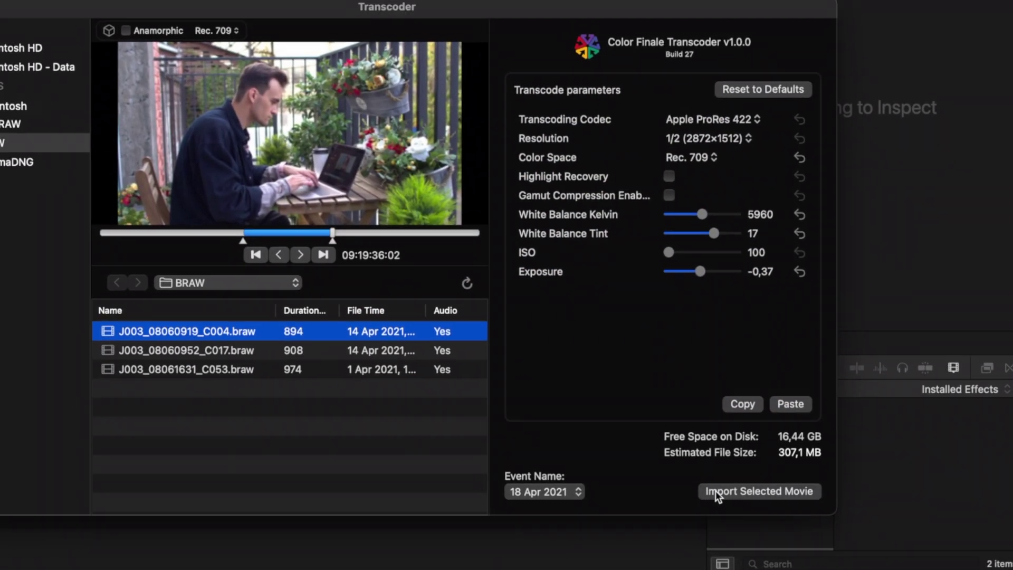
Step: Import the selected C004 clip into the Transcoder library and check its background task progress
click(702, 488)
click(430, 251)
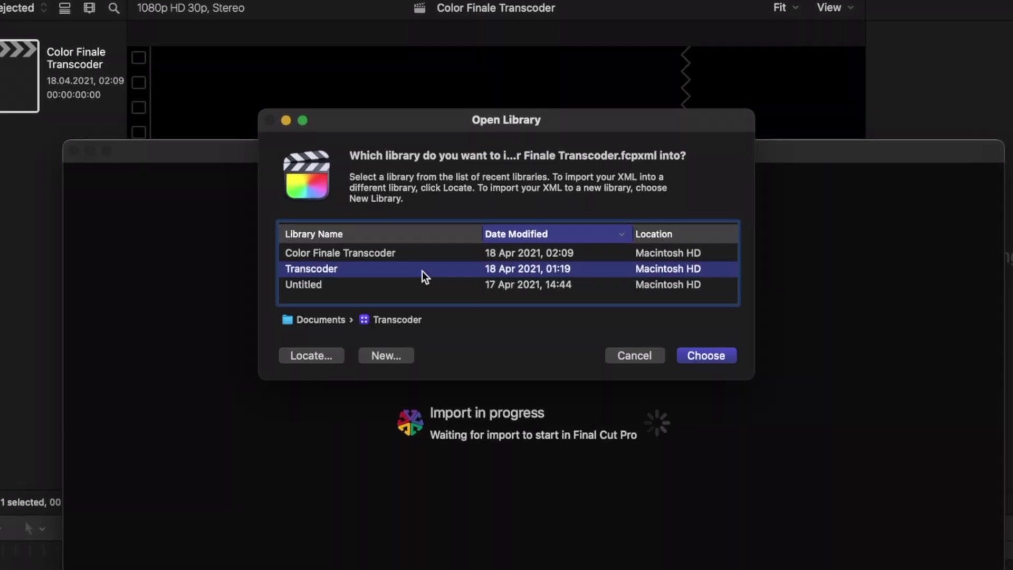
click(722, 357)
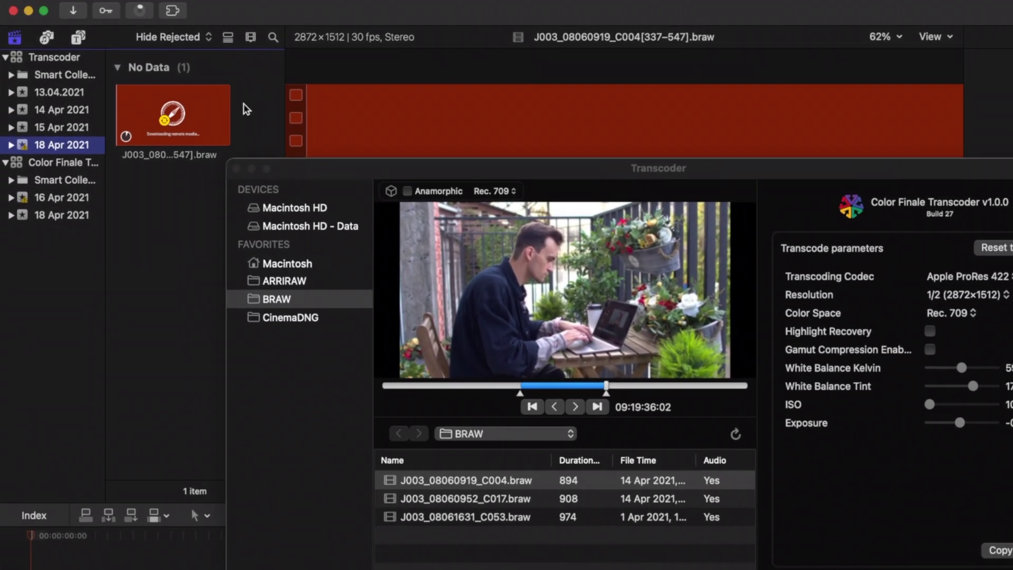
click(113, 11)
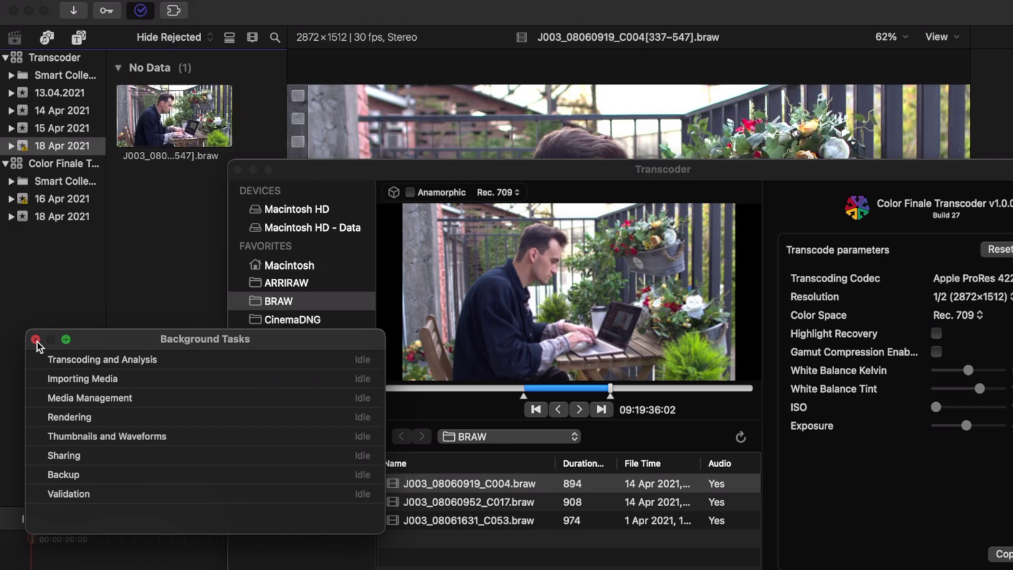
click(35, 339)
click(252, 169)
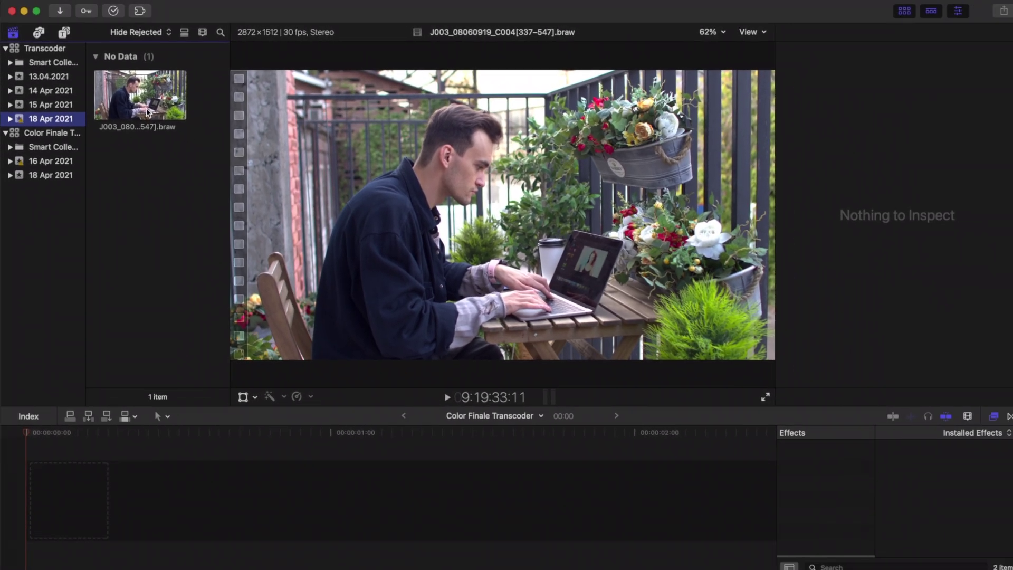
Step: Add the imported C004 clip to the timeline and import C017 into the 16 Apr 2021 event
click(174, 115)
drag(173, 115, 120, 488)
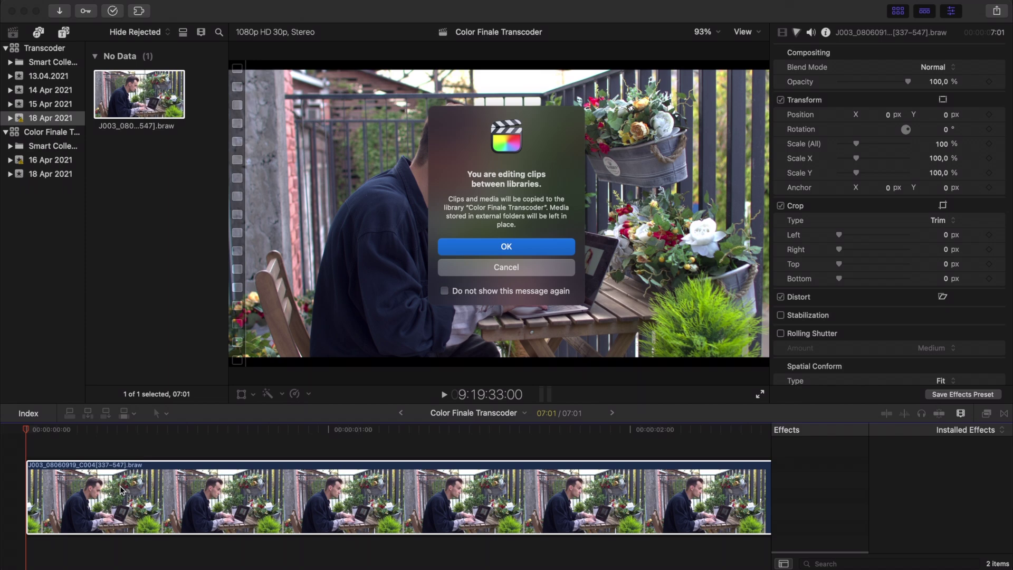
click(506, 246)
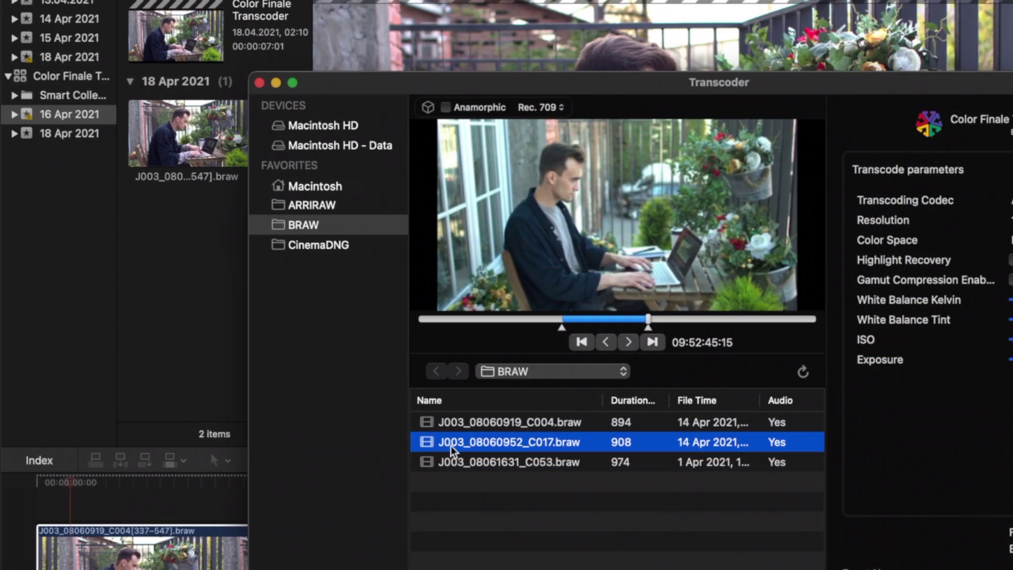
drag(451, 445, 66, 114)
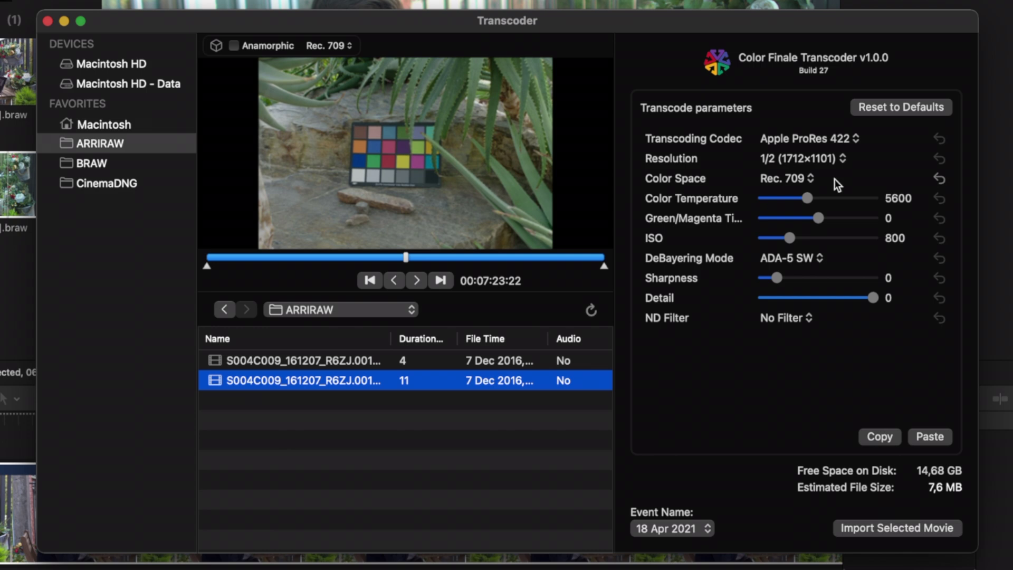
Step: Change the ARRIRAW clip's colour space to ARRI Log C
click(789, 179)
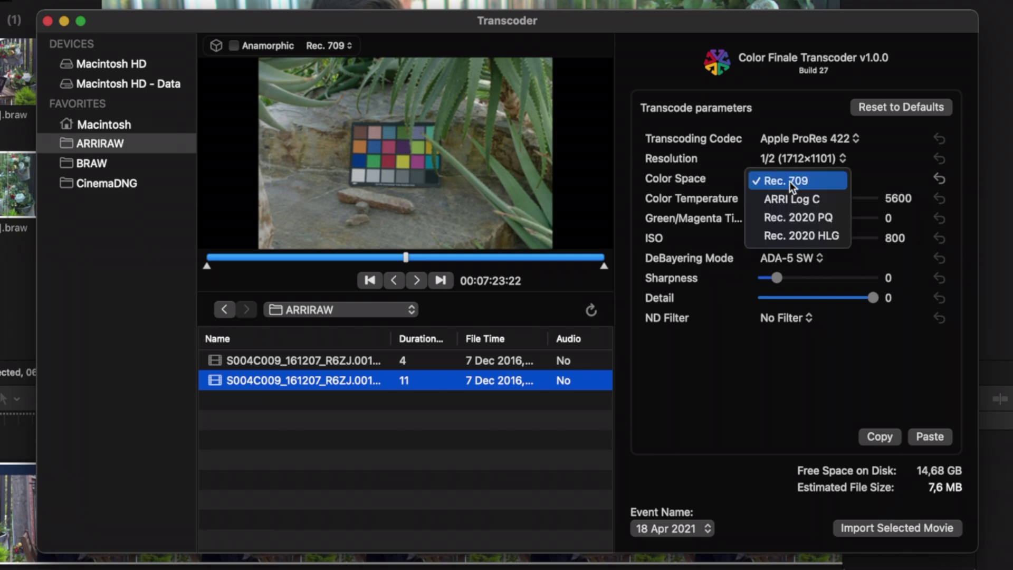
click(791, 199)
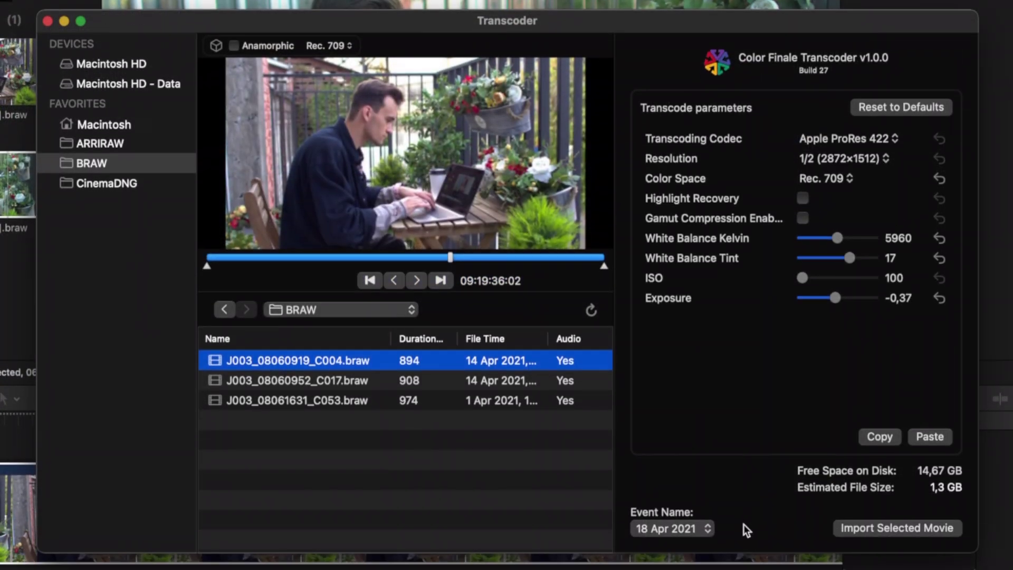
Step: Create a new import event named 'Braw'
click(686, 529)
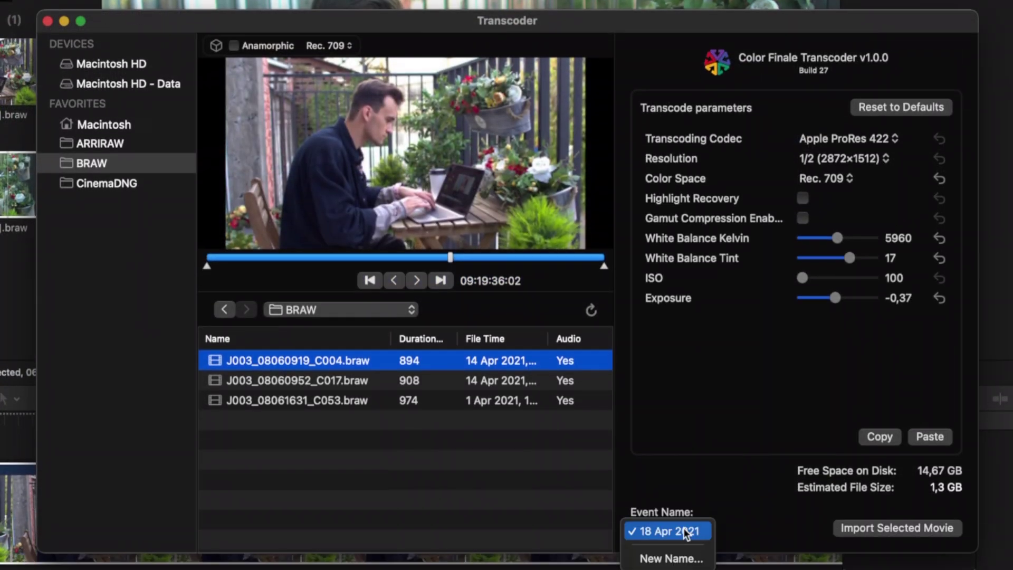
click(679, 558)
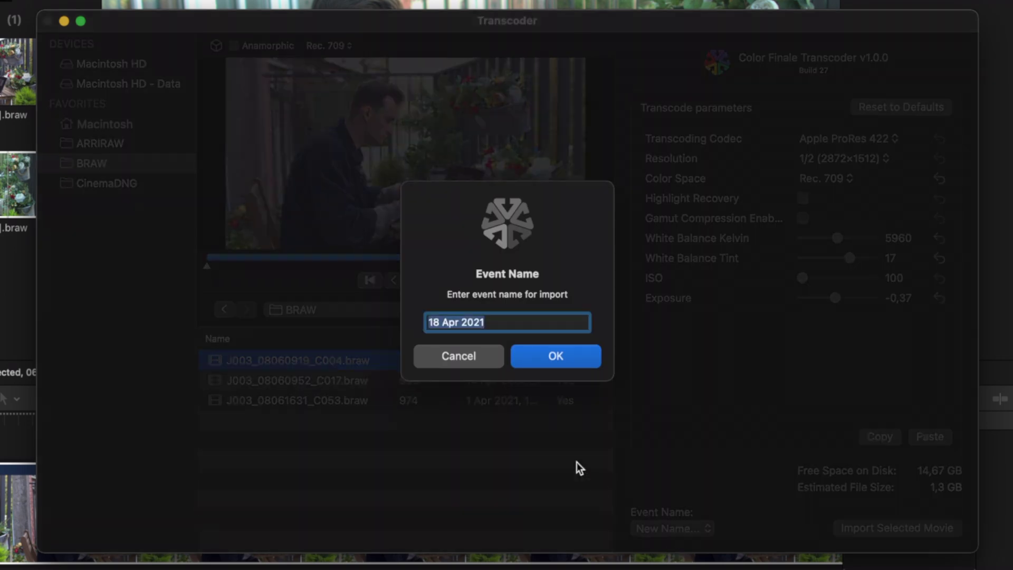
text(Braw)
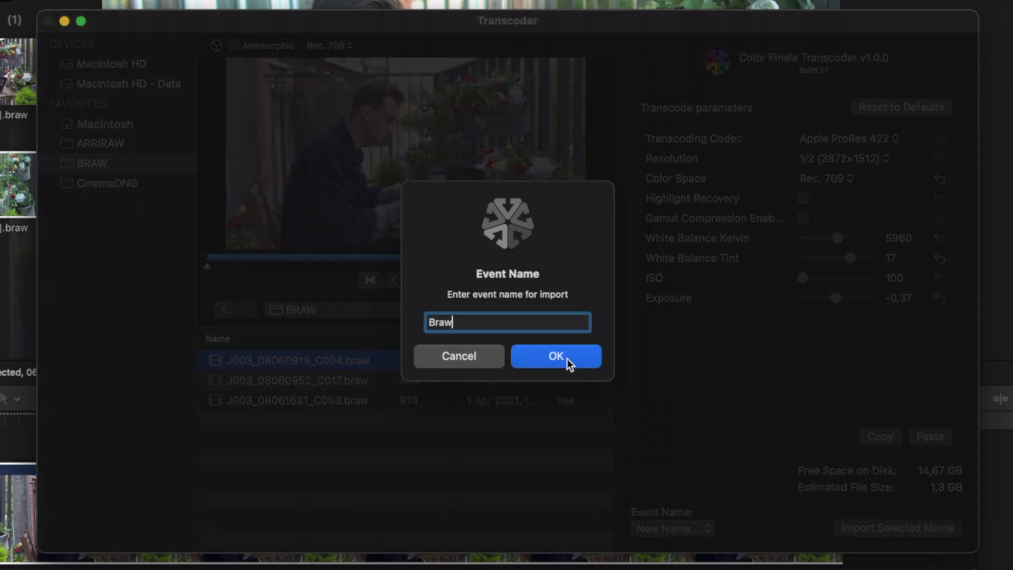
click(557, 356)
click(139, 10)
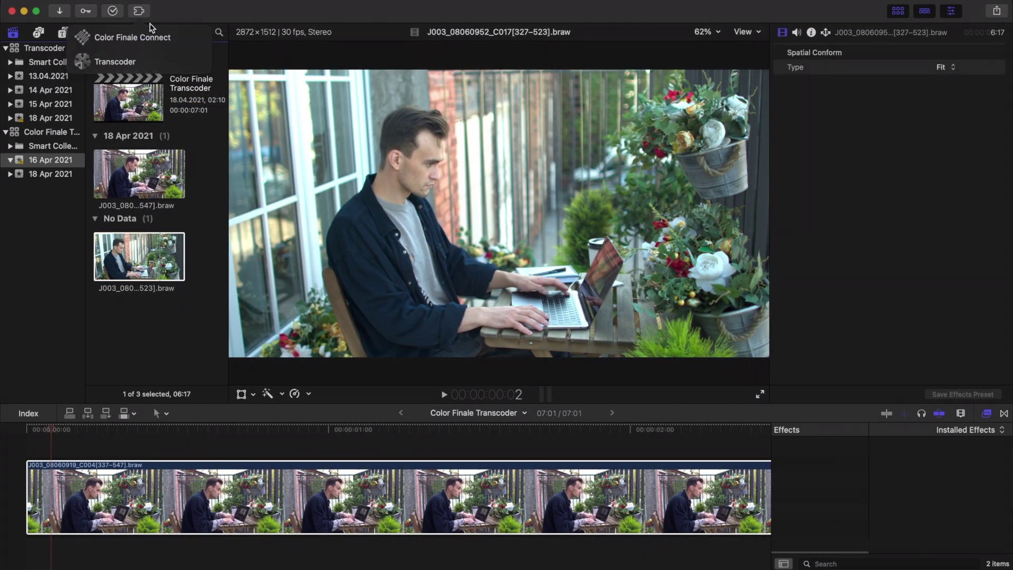
Step: Reopen the Transcoder window and select the C004 BRAW clip
click(166, 60)
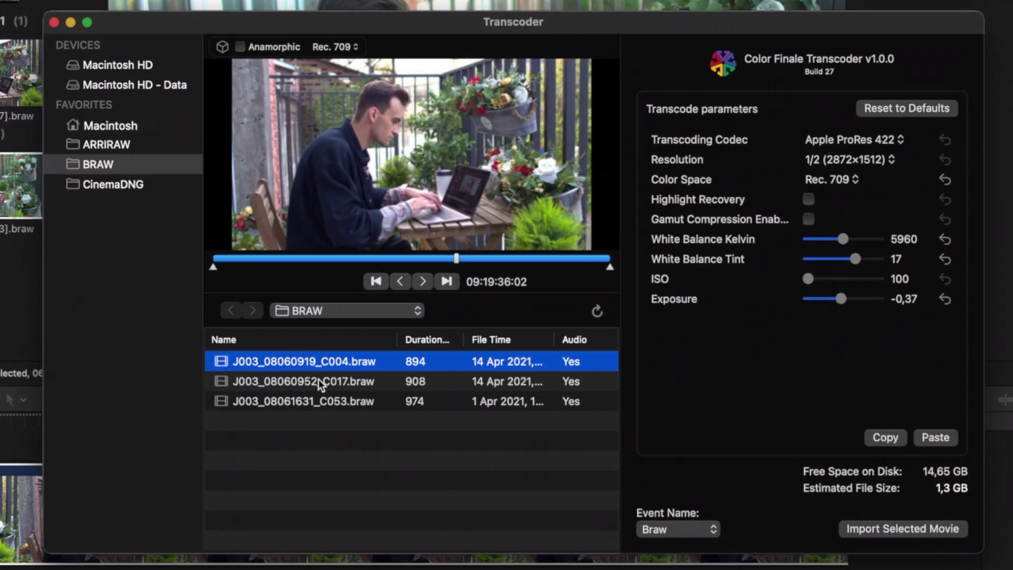
click(385, 402)
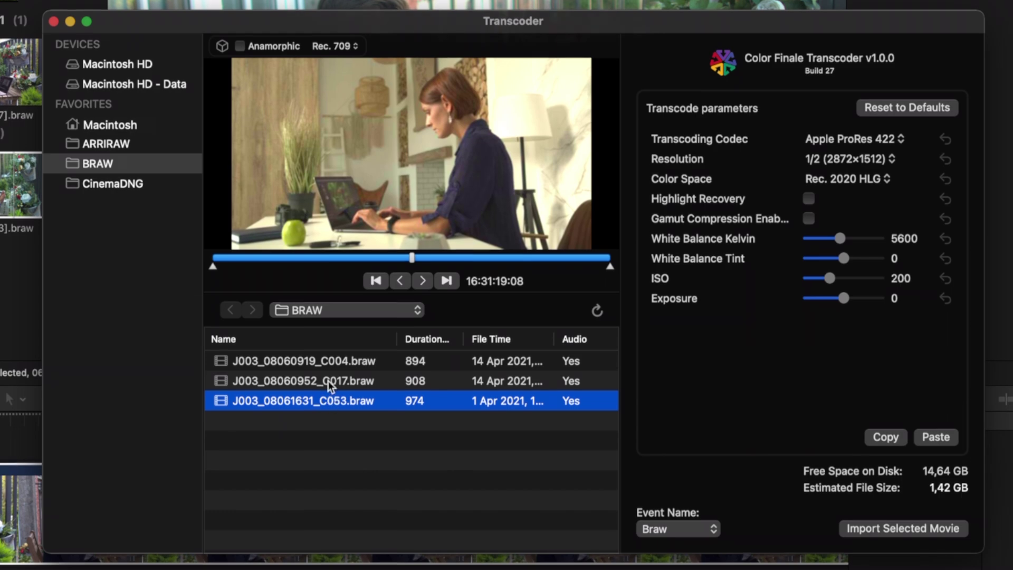
click(328, 361)
Step: Confirm version 1.0.0 is up to date and bring up Preferences showing server port 8002
click(573, 12)
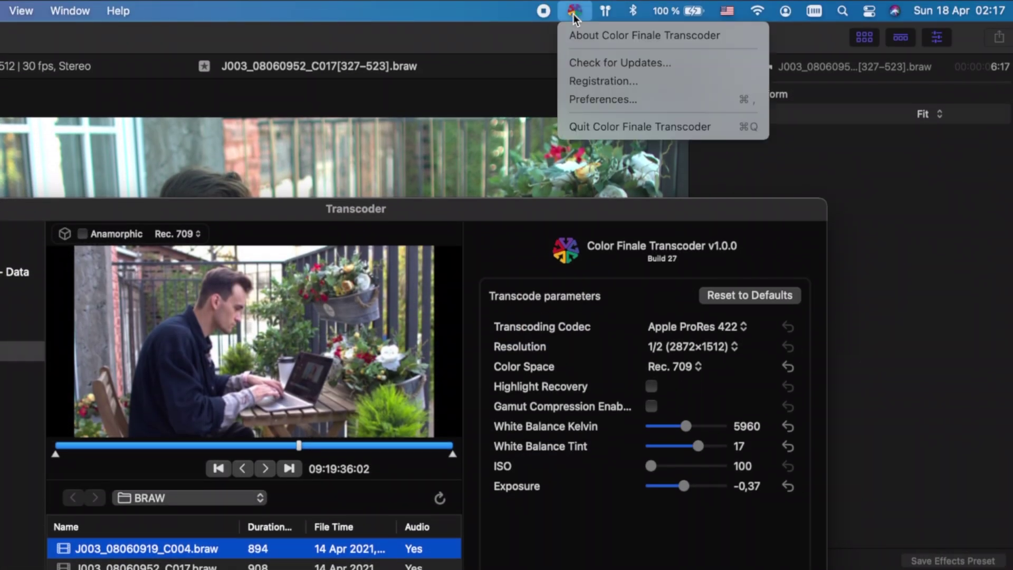
click(629, 60)
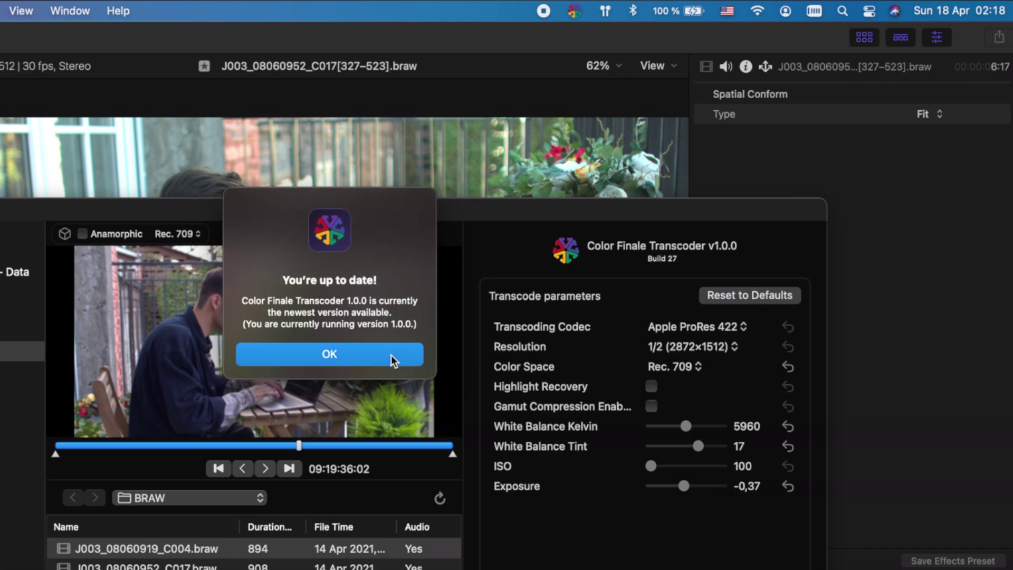
click(393, 355)
click(573, 11)
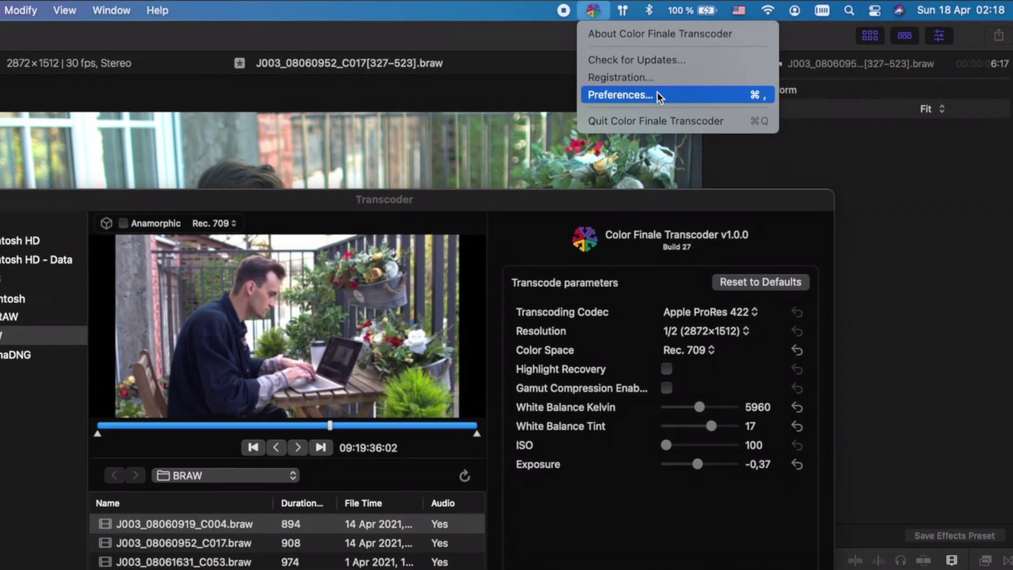
click(633, 100)
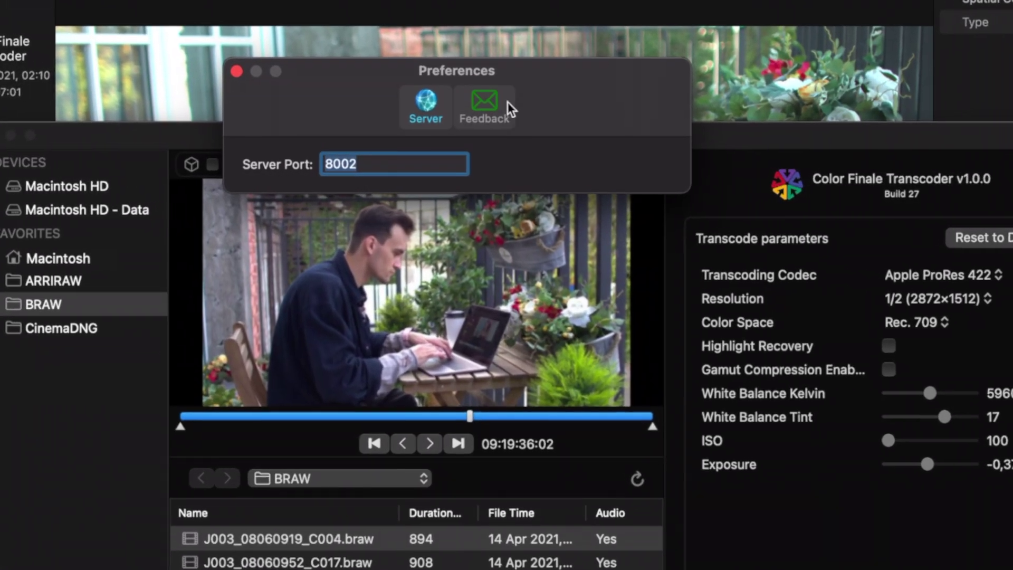
Step: Enter 'Awesome!' as the message in the Preferences Feedback form under the Help Request subject
click(487, 116)
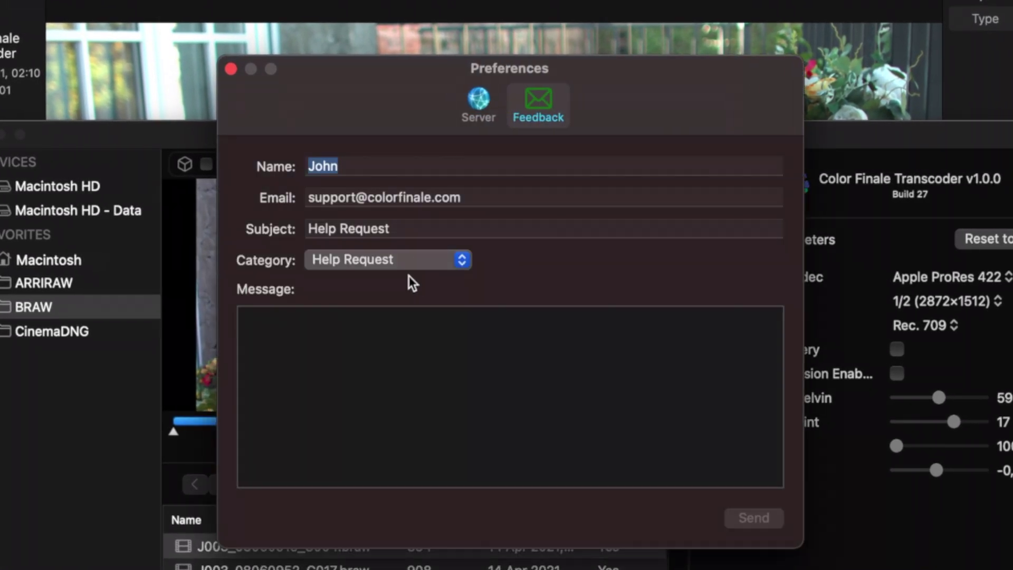
click(382, 348)
text(Awesome!)
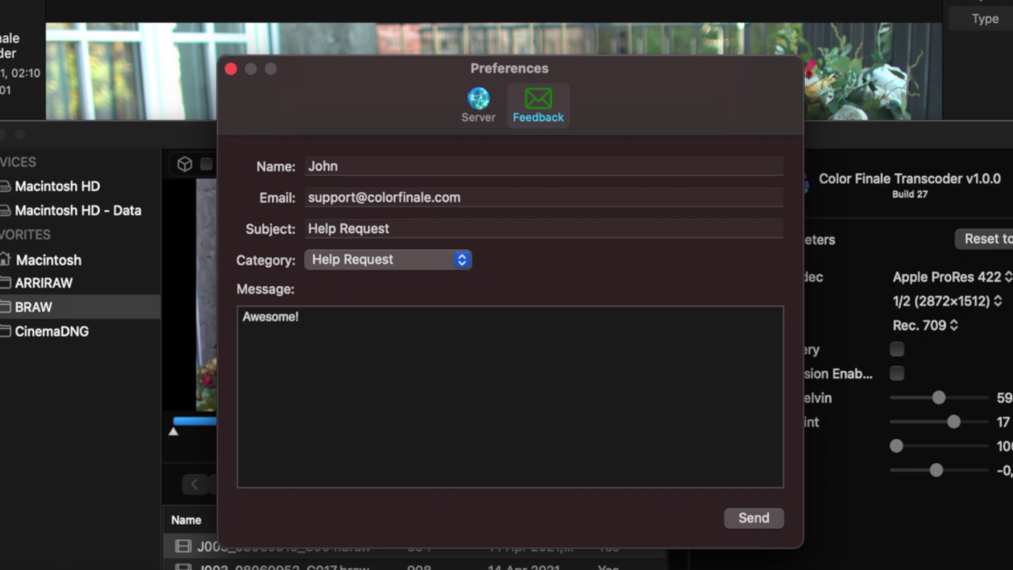